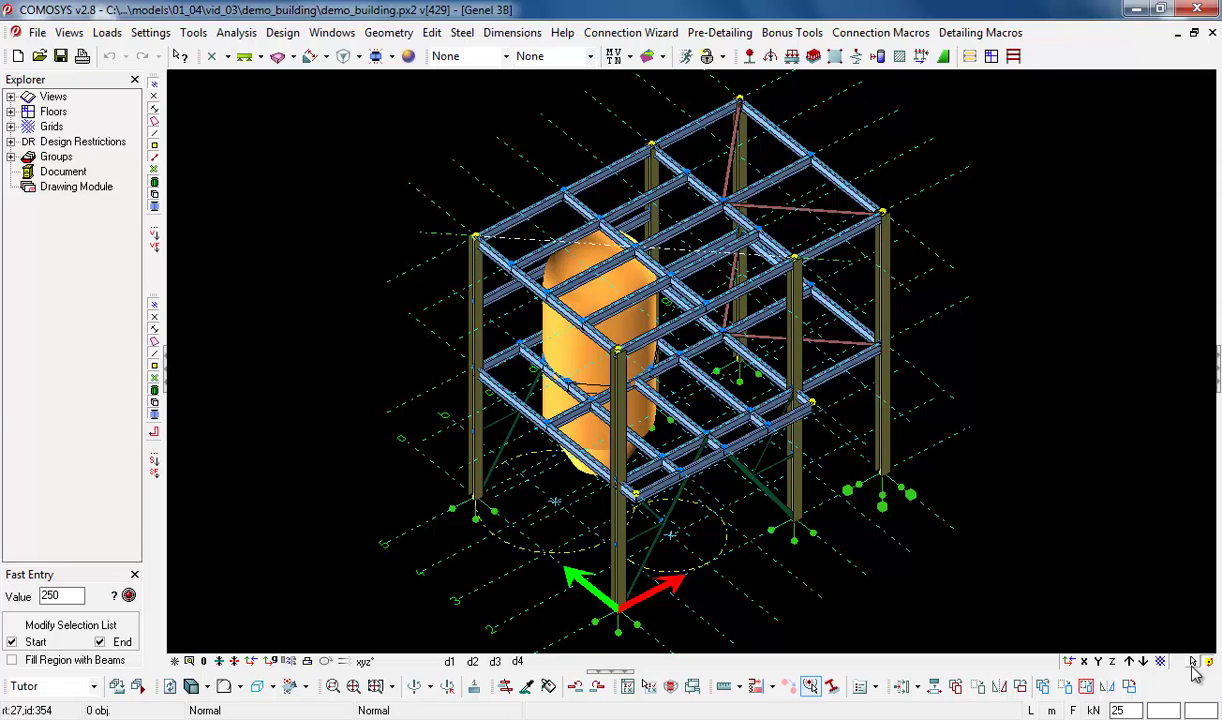
# Open the View Dialog for the Genel 3B building view from the 3D viewport.
pyautogui.doubleClick(922, 352)
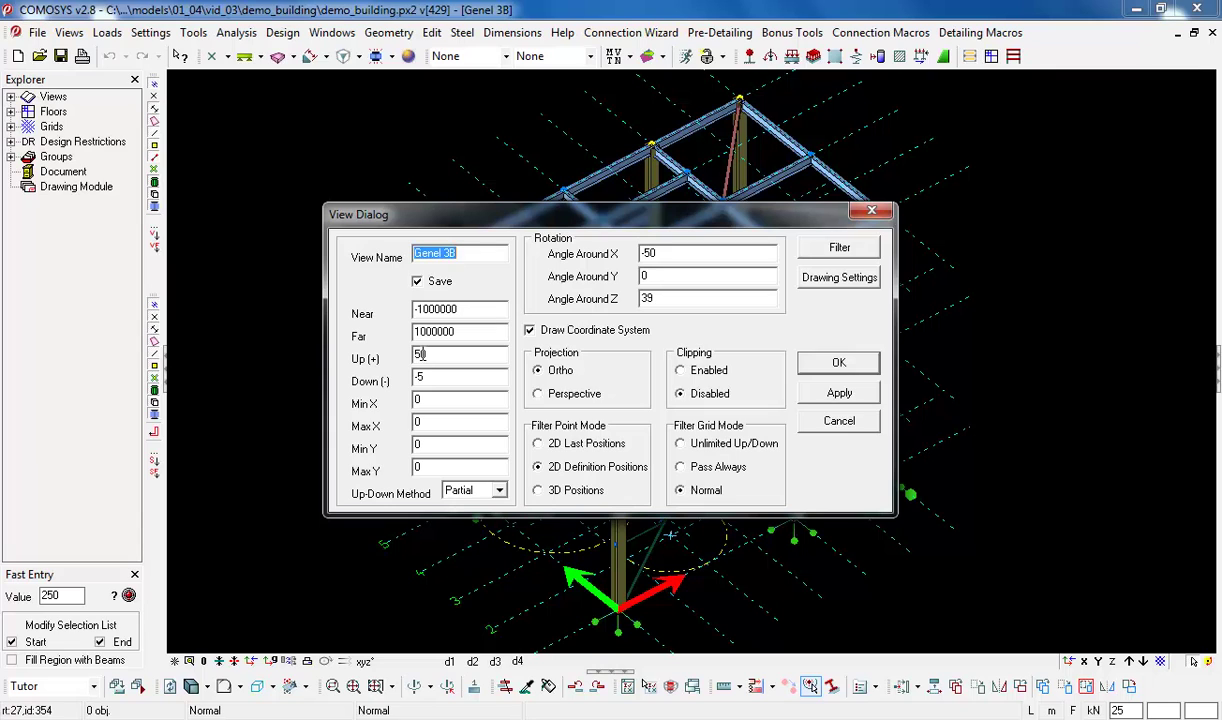
# Move the View Dialog to the right to uncover the building model.
pyautogui.moveTo(447, 220); pyautogui.dragTo(699, 228)
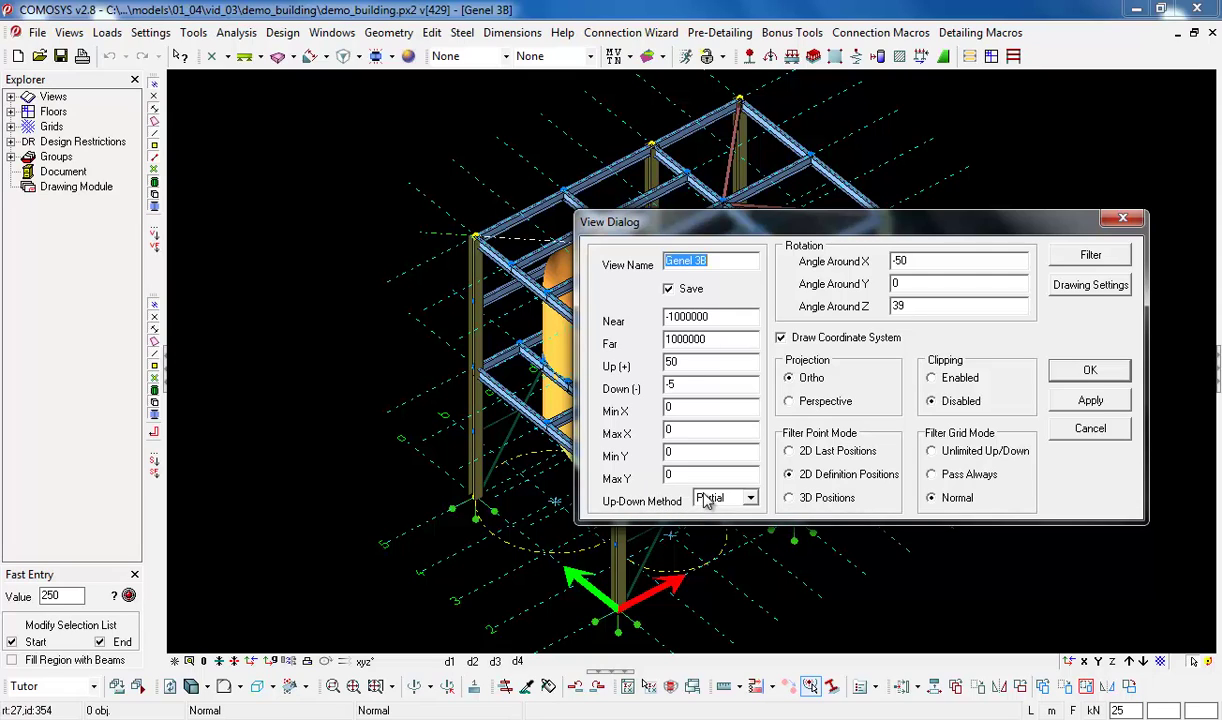
pyautogui.click(707, 499)
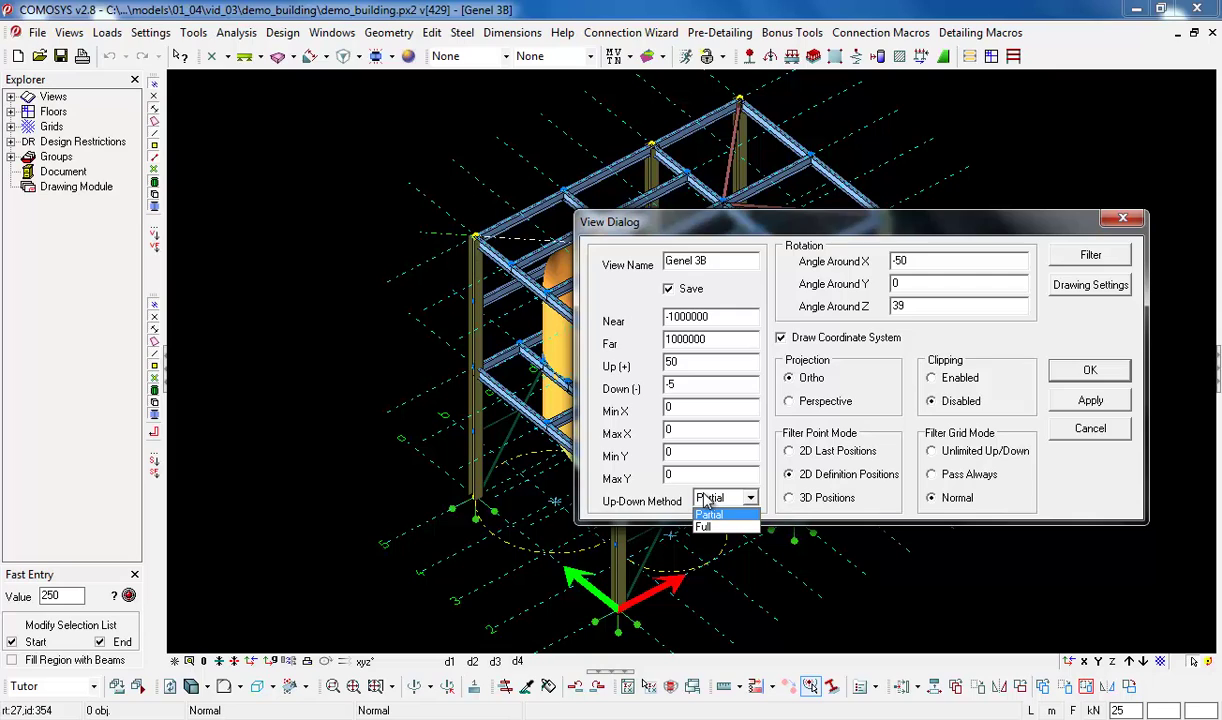
pyautogui.click(707, 499)
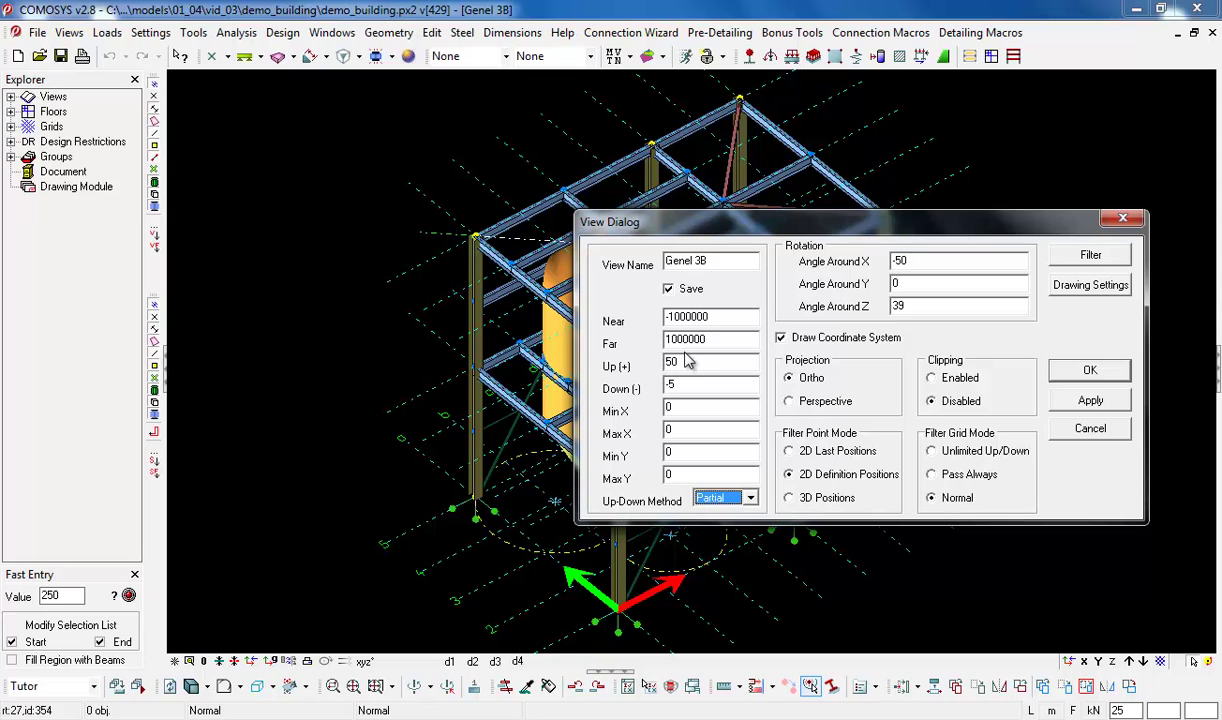
pyautogui.click(705, 497)
pyautogui.click(715, 526)
pyautogui.click(749, 497)
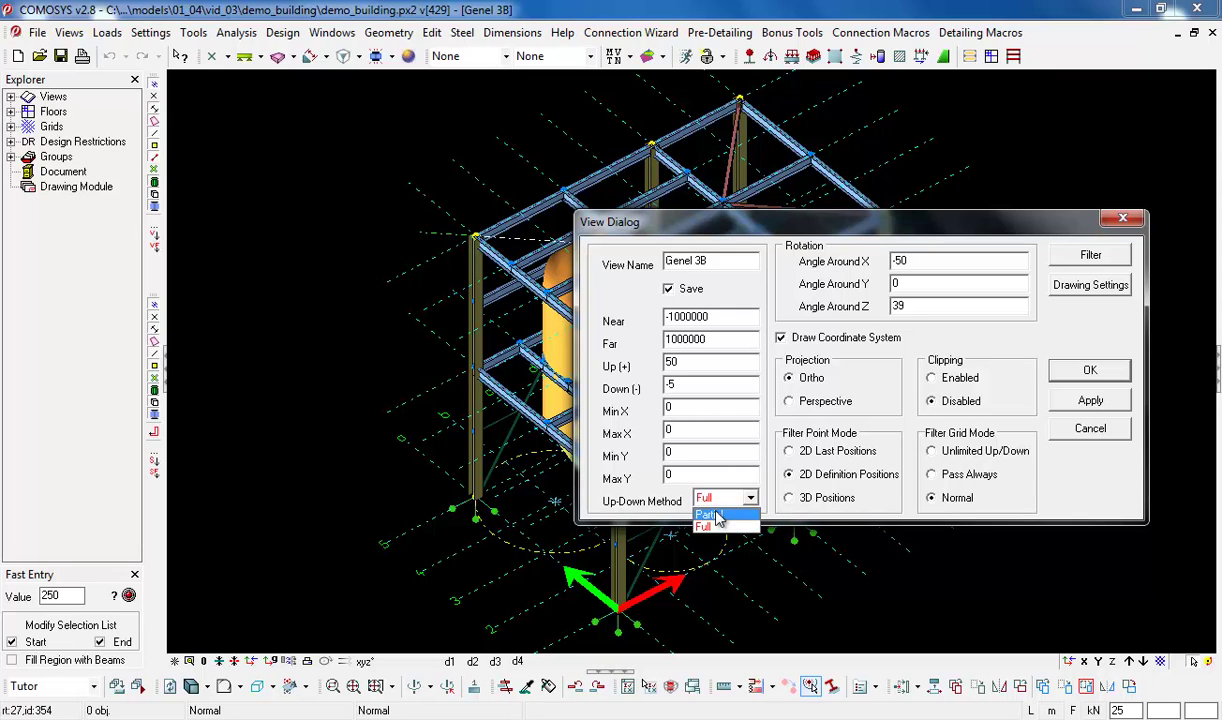
pyautogui.click(712, 520)
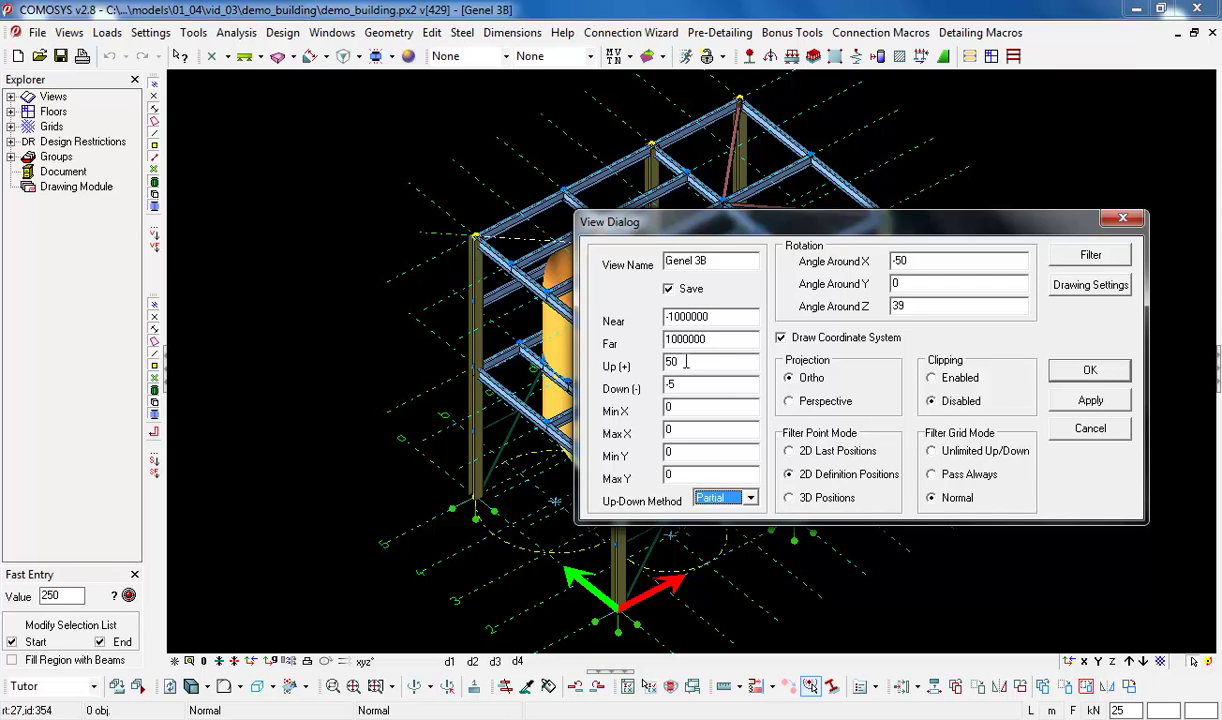
# Lower the Up (+) limit from 50 to 5, apply it, and reopen the View Dialog.
pyautogui.click(686, 363)
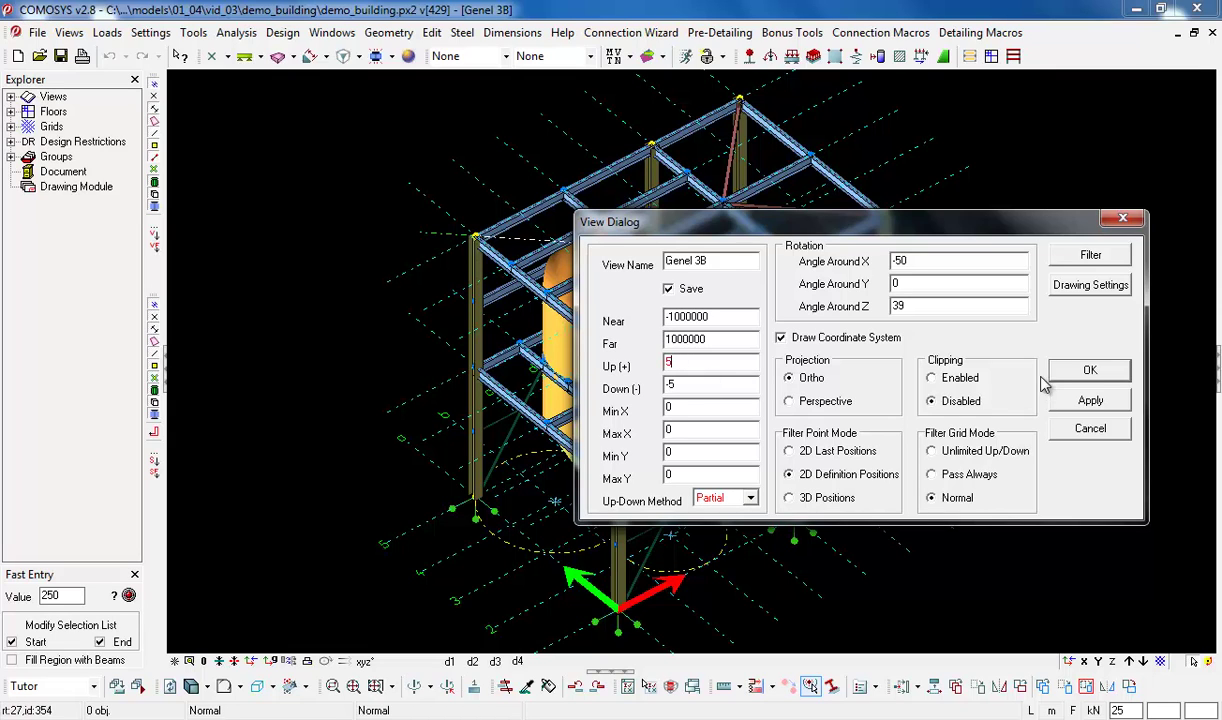
pyautogui.click(1078, 370)
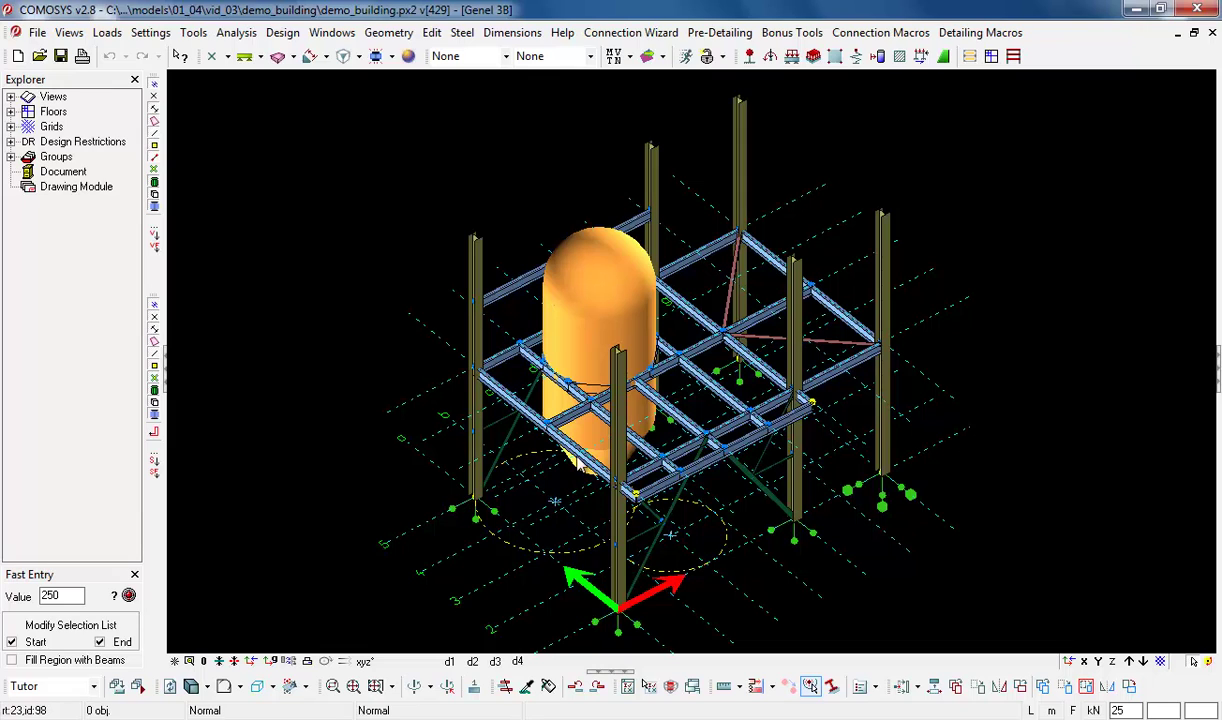
pyautogui.doubleClick(418, 246)
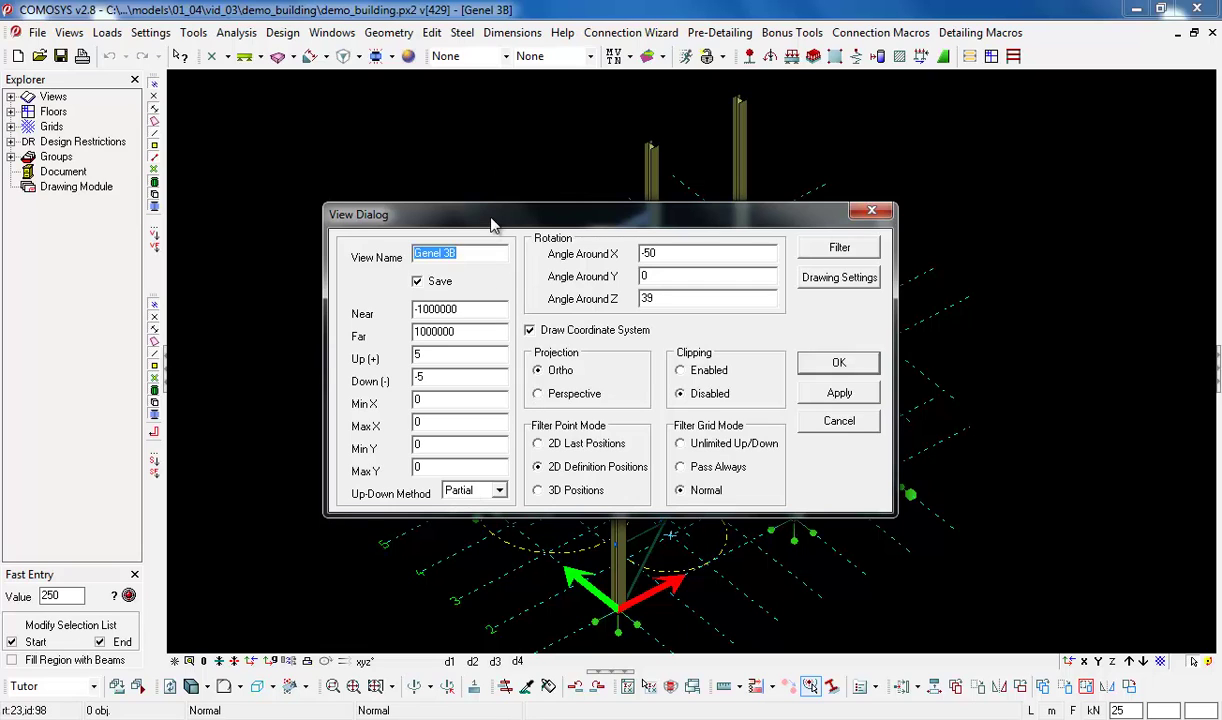
# Set the Up-Down Method to Full and apply it to the Genel 3B view.
pyautogui.moveTo(527, 224); pyautogui.dragTo(700, 228)
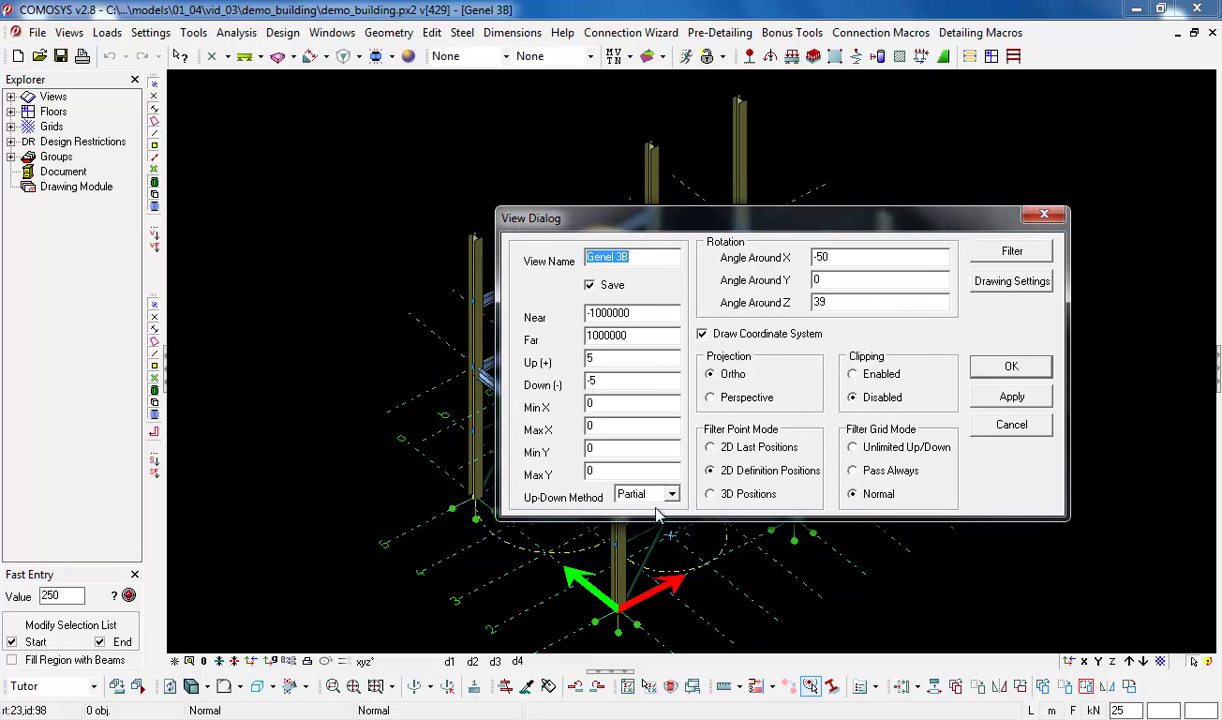
pyautogui.click(640, 494)
pyautogui.click(632, 523)
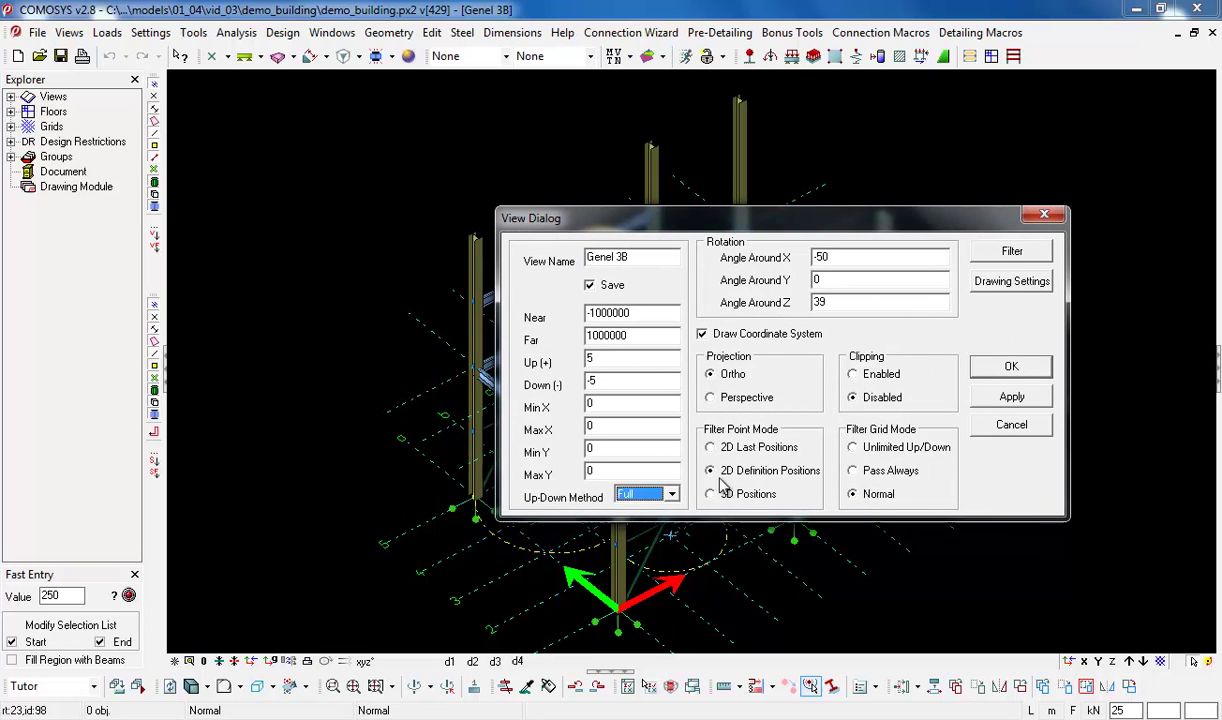
pyautogui.click(994, 375)
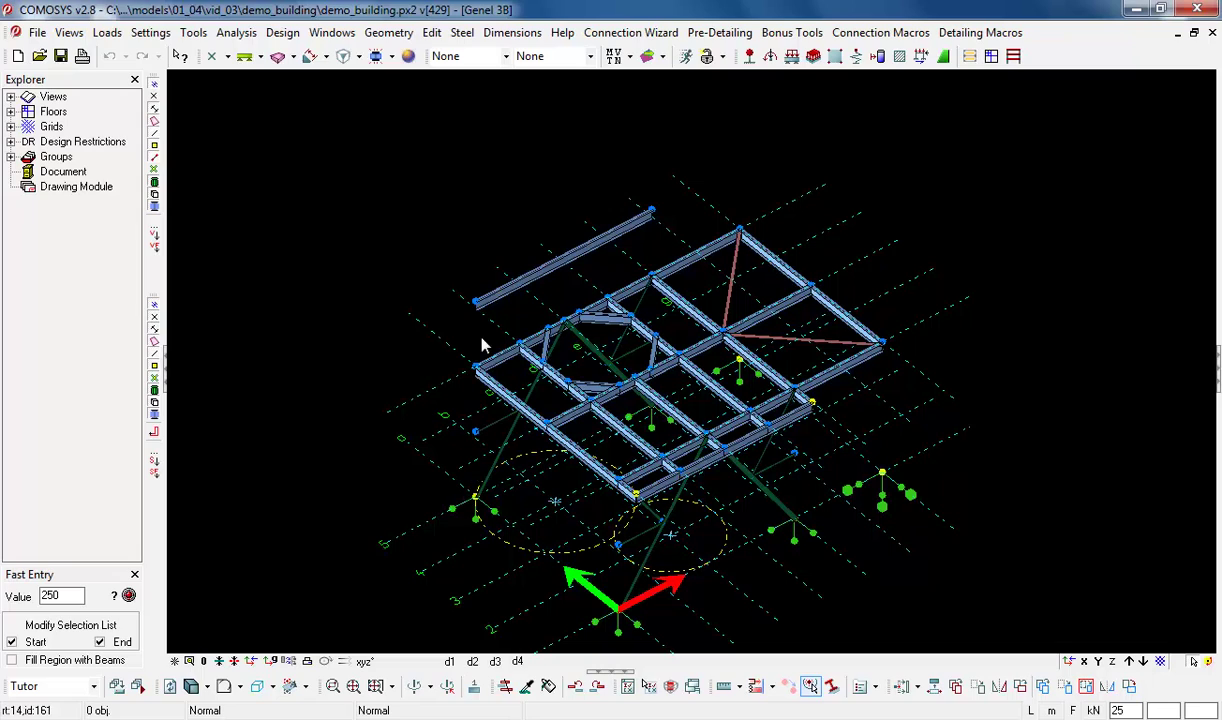
# Switch the Up-Down Method back to Partial and apply a Max X limit of 4.
pyautogui.doubleClick(484, 247)
pyautogui.click(466, 492)
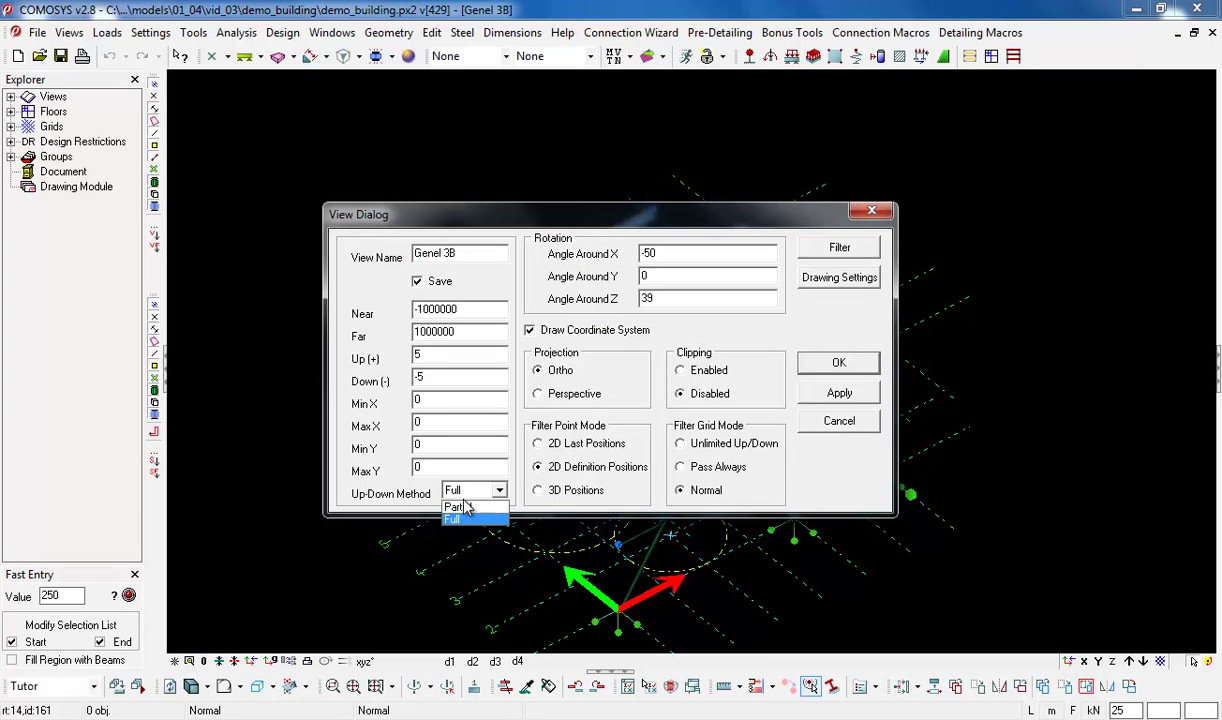
pyautogui.click(458, 507)
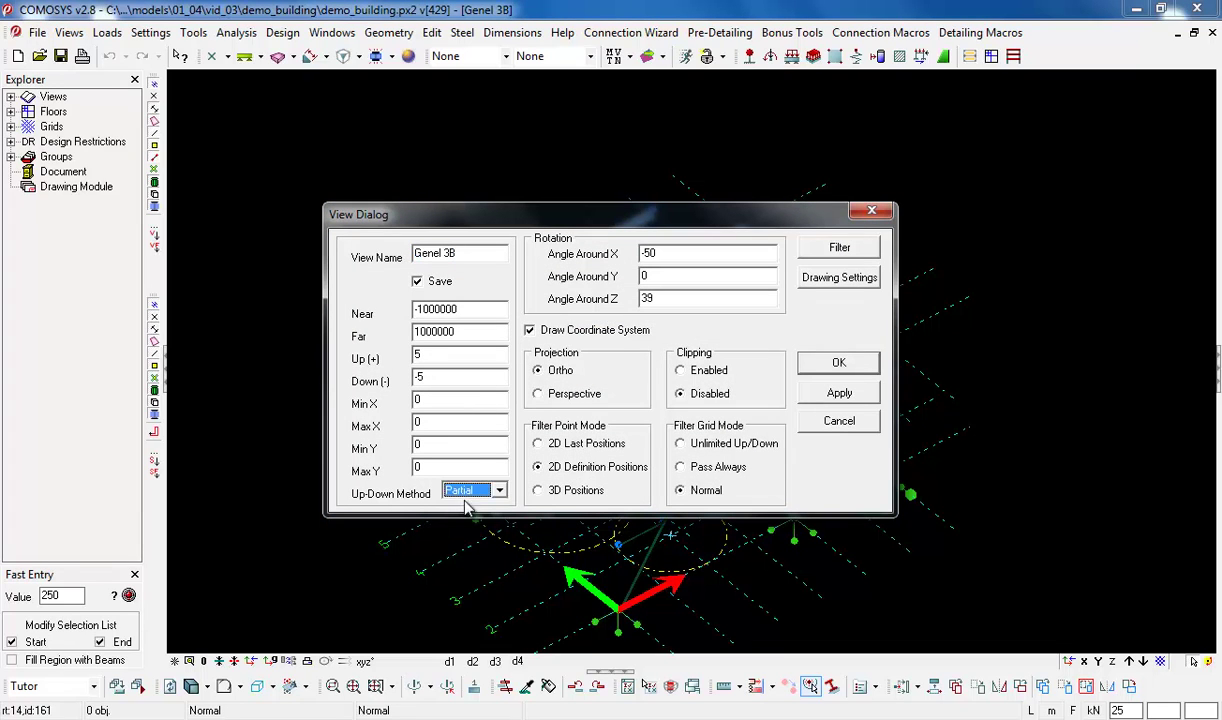
pyautogui.click(440, 422)
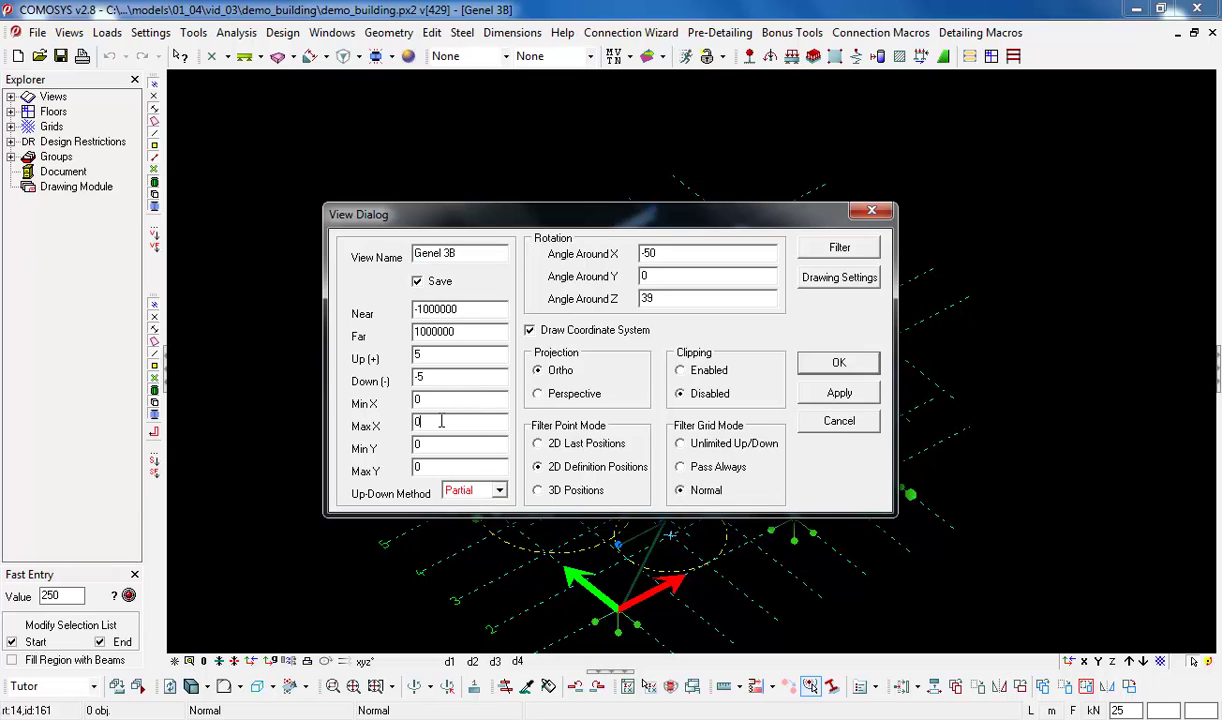
pyautogui.write('4')
pyautogui.click(840, 363)
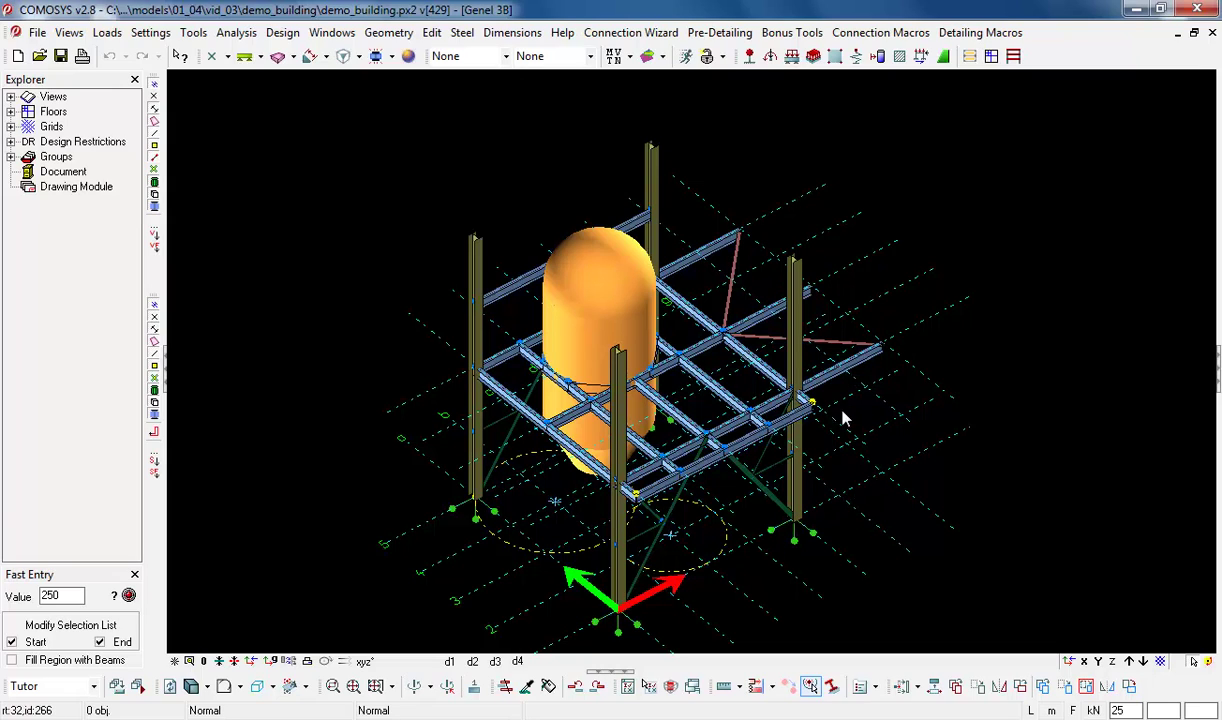
# Reset Max X to 0 and turn off Draw Coordinate System.
pyautogui.doubleClick(368, 349)
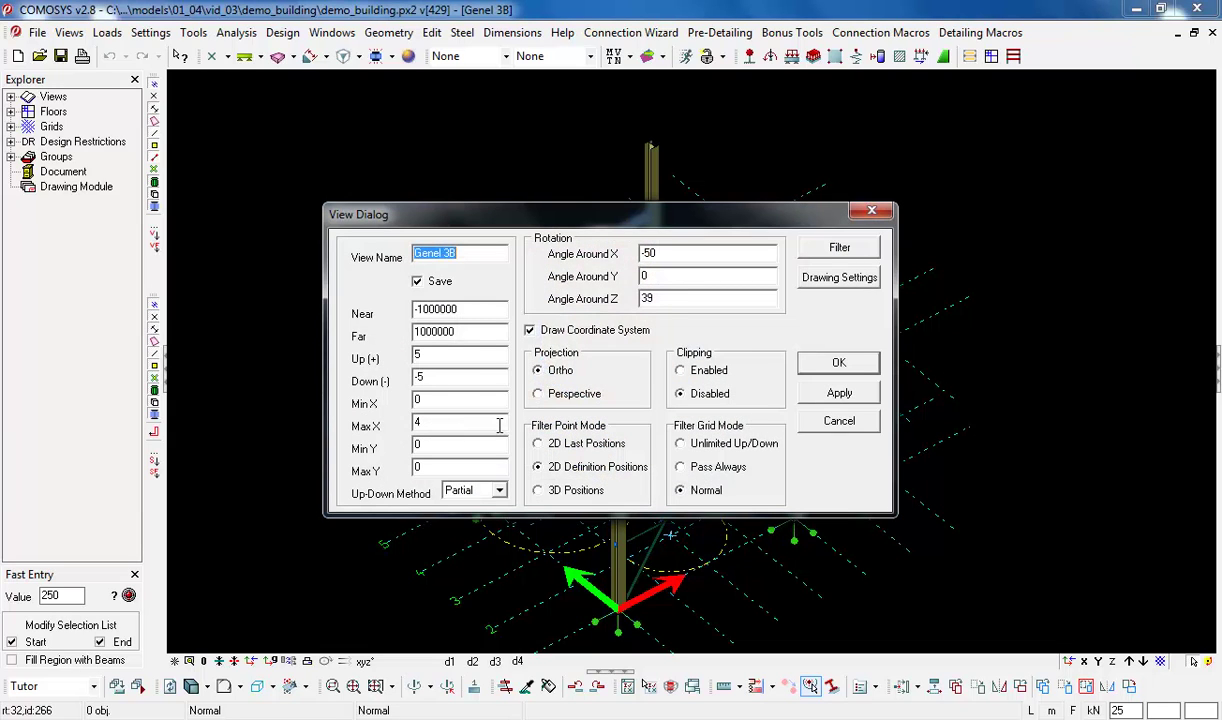
pyautogui.click(499, 425)
pyautogui.write('0')
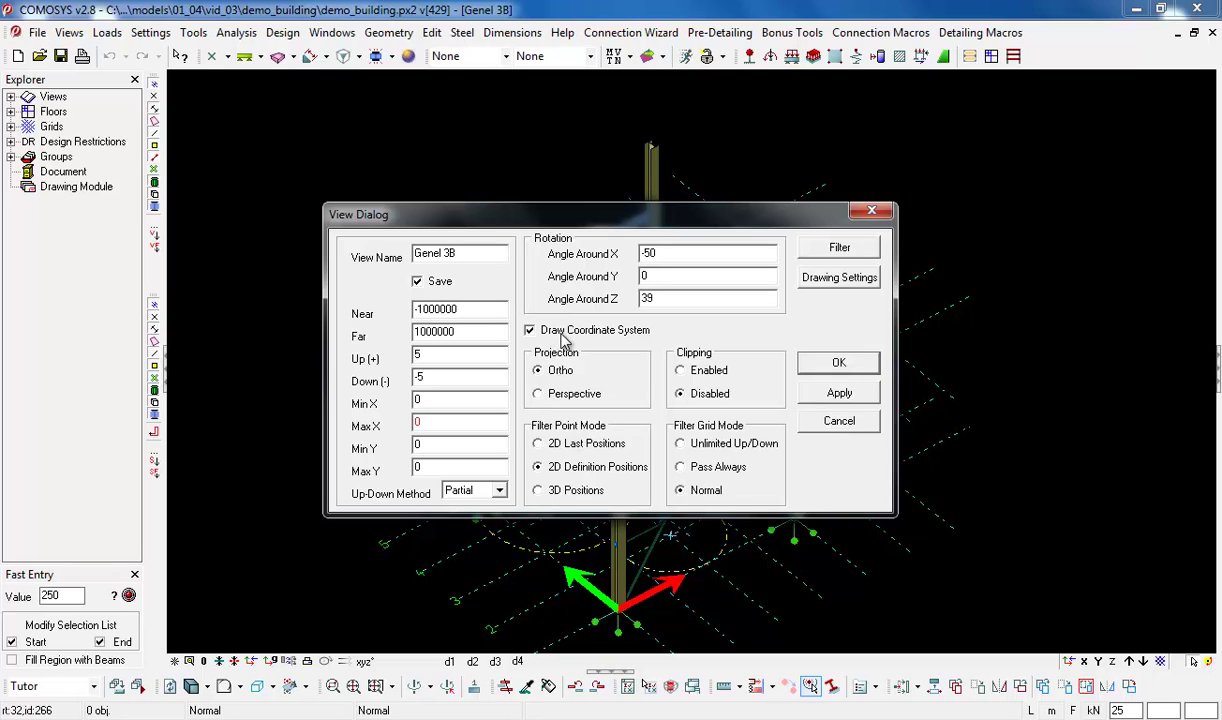
pyautogui.click(531, 336)
pyautogui.click(531, 333)
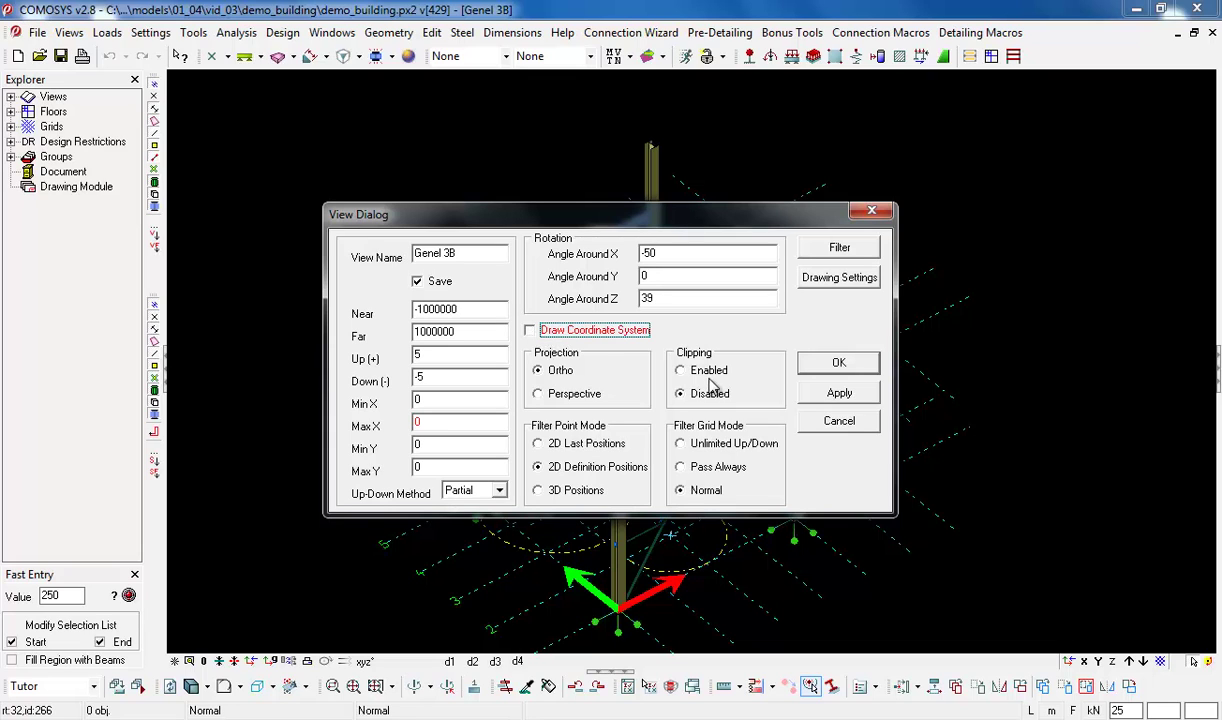
pyautogui.click(815, 363)
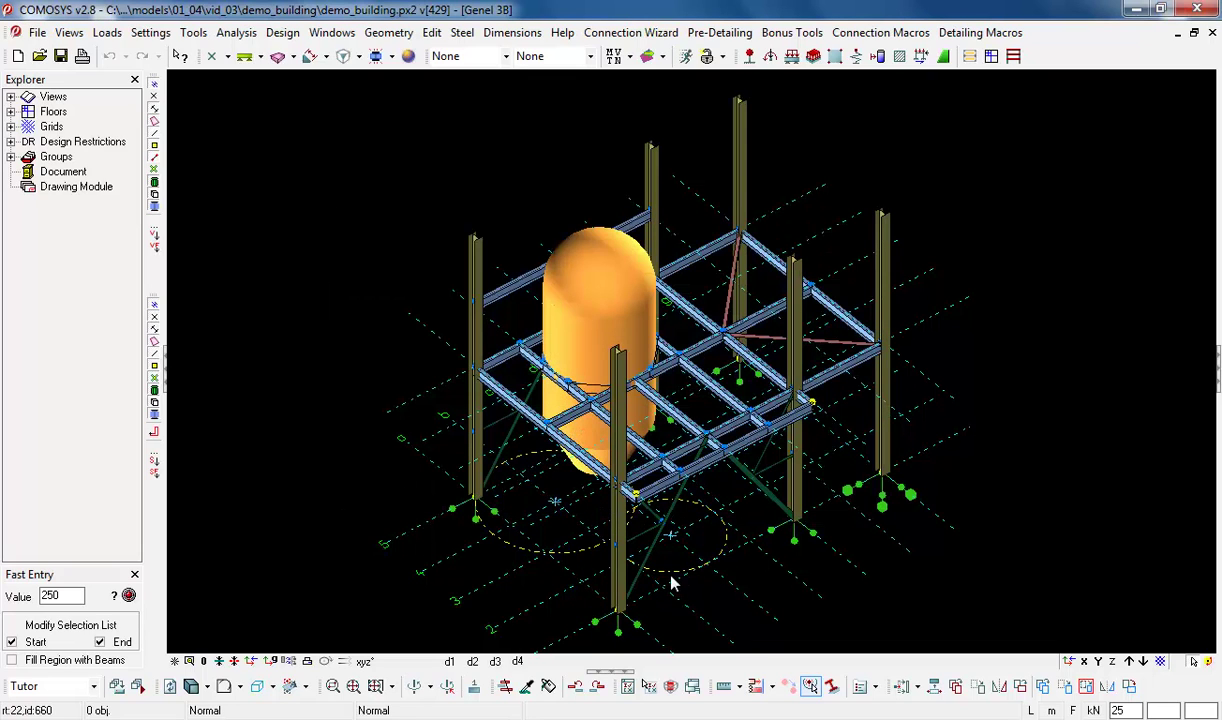
# Re-enable Draw Coordinate System, switch to Perspective projection, and zoom in on the building.
pyautogui.doubleClick(532, 232)
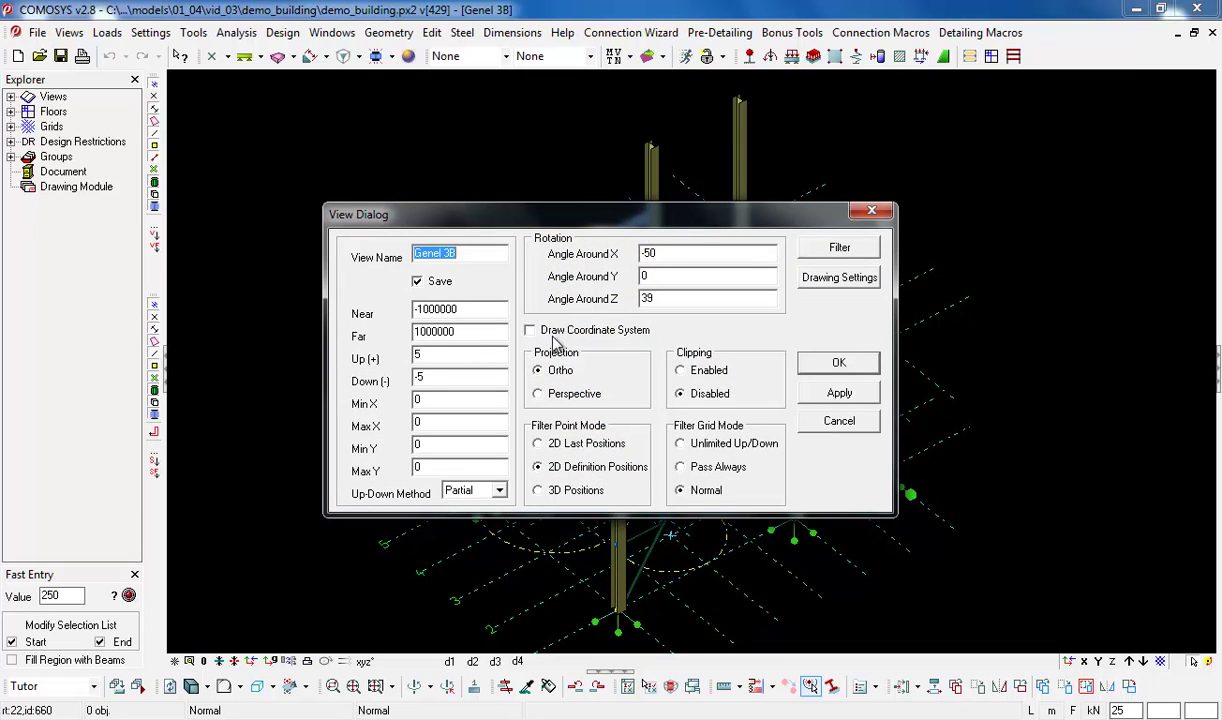
pyautogui.click(530, 330)
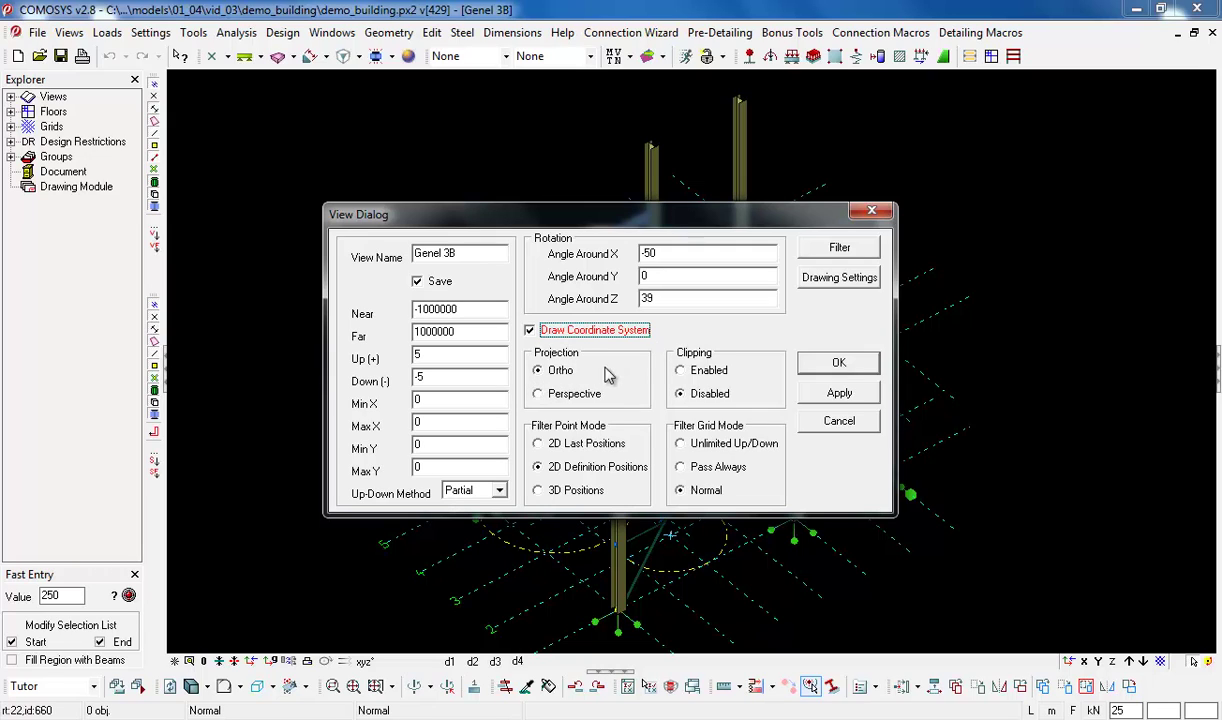
pyautogui.click(543, 389)
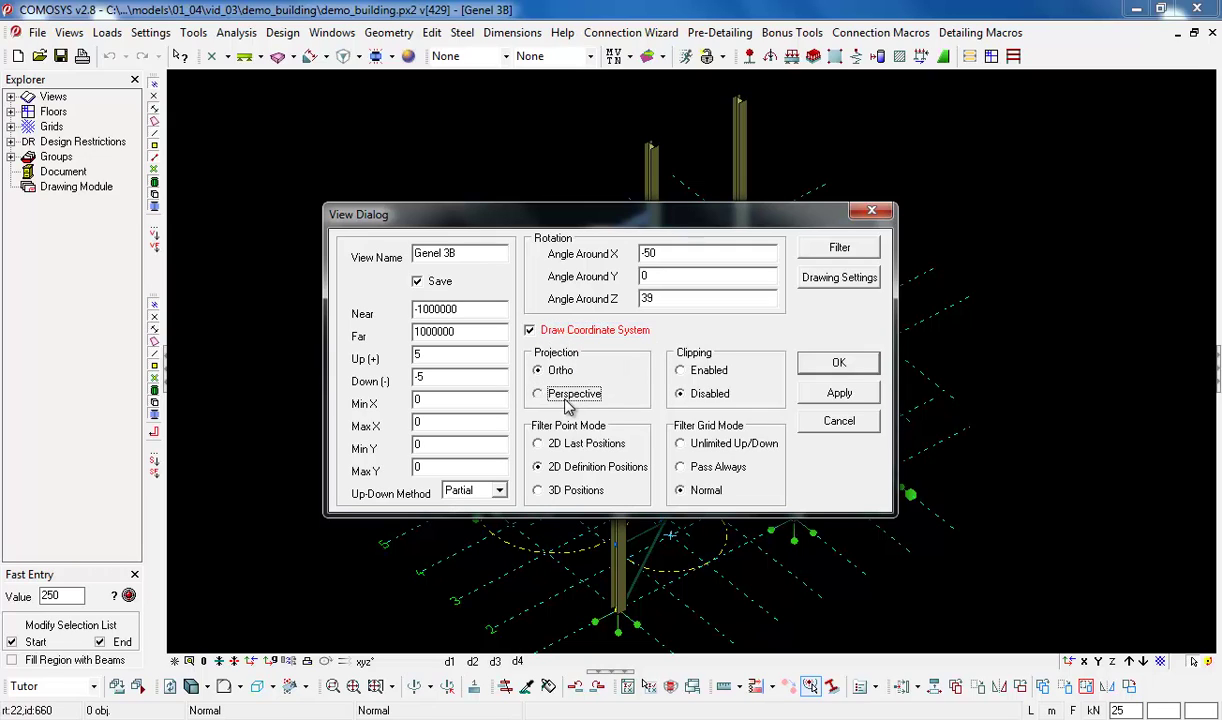
pyautogui.click(826, 363)
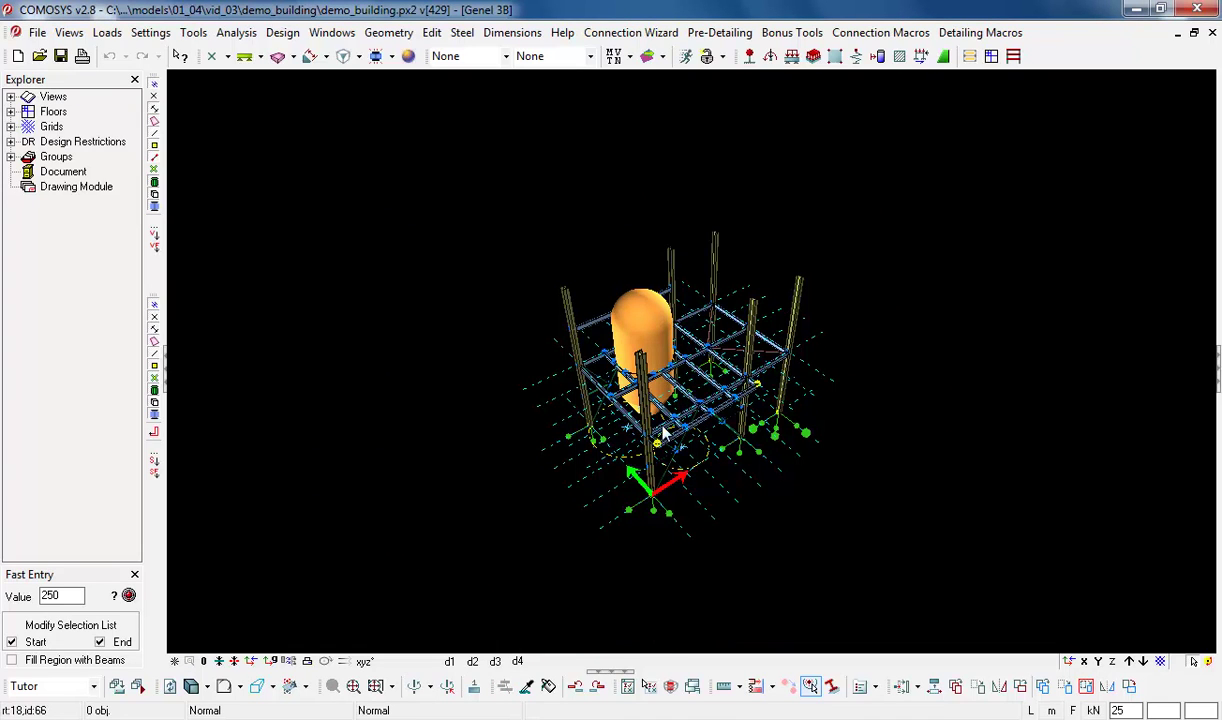
pyautogui.scroll(1, 688, 396)
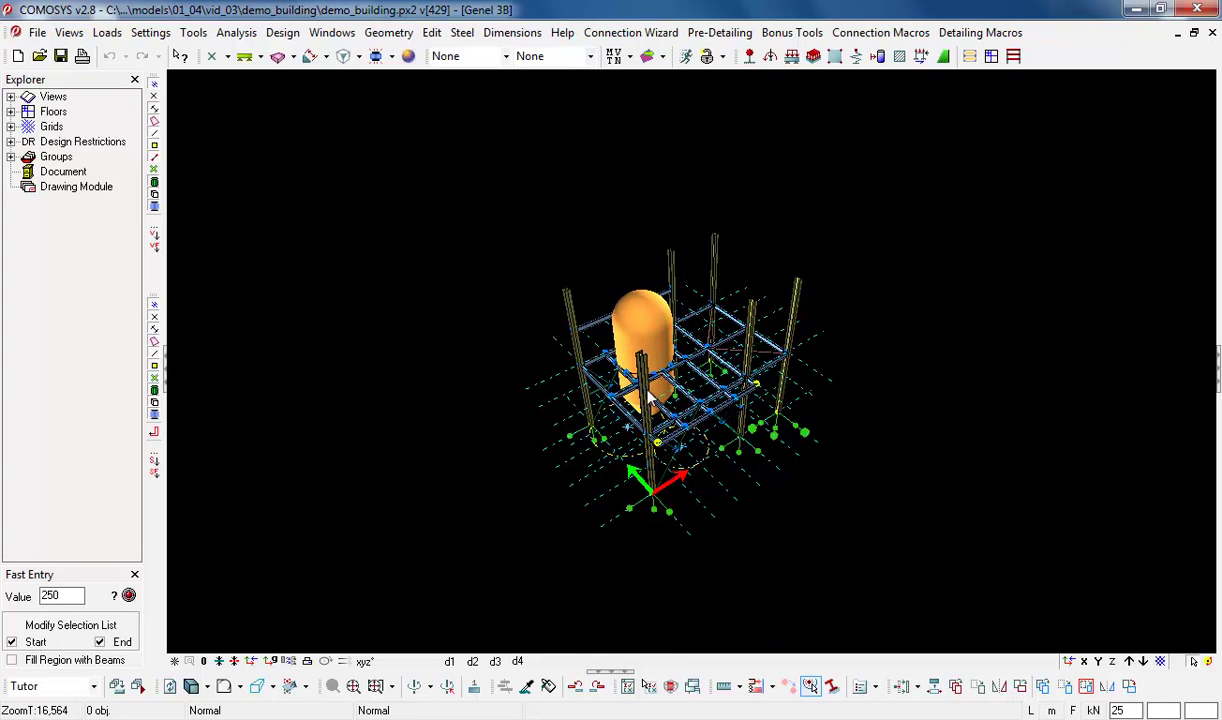
pyautogui.scroll(1, 682, 396)
pyautogui.scroll(1, 676, 396)
pyautogui.scroll(1, 670, 397)
pyautogui.scroll(1, 667, 396)
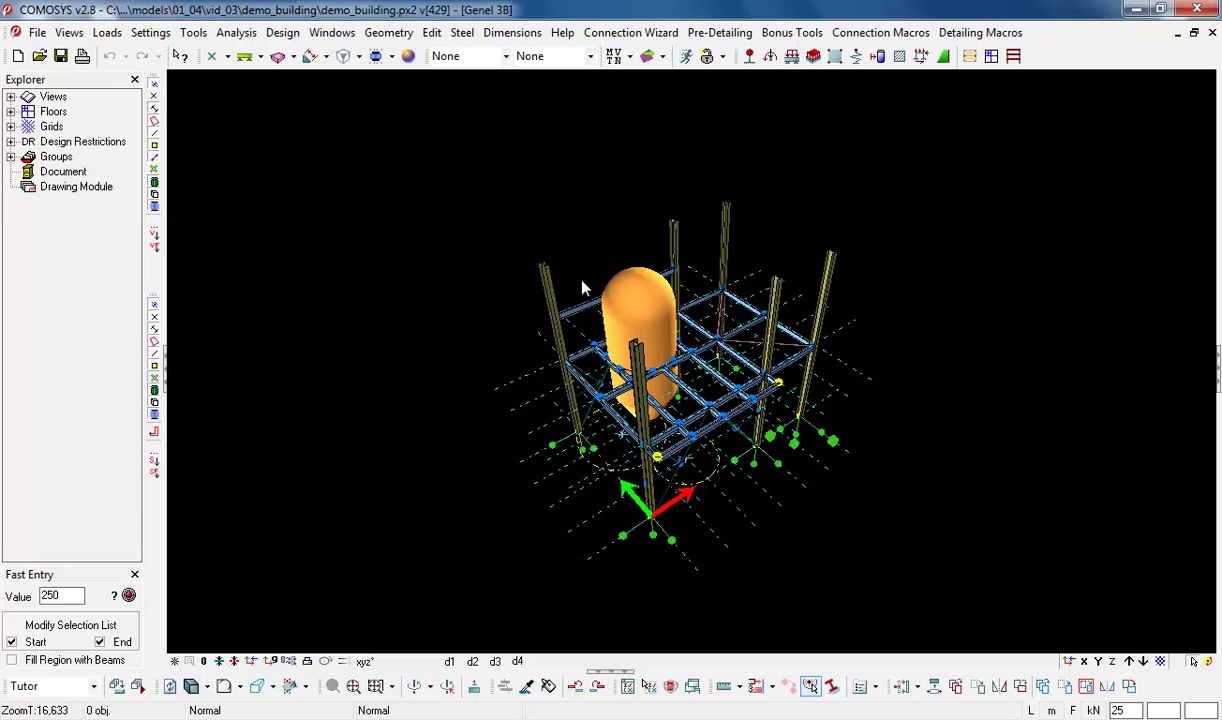
# Switch to Ortho projection and enable clipping with Down (-) -5 and Max X 2.
pyautogui.doubleClick(567, 253)
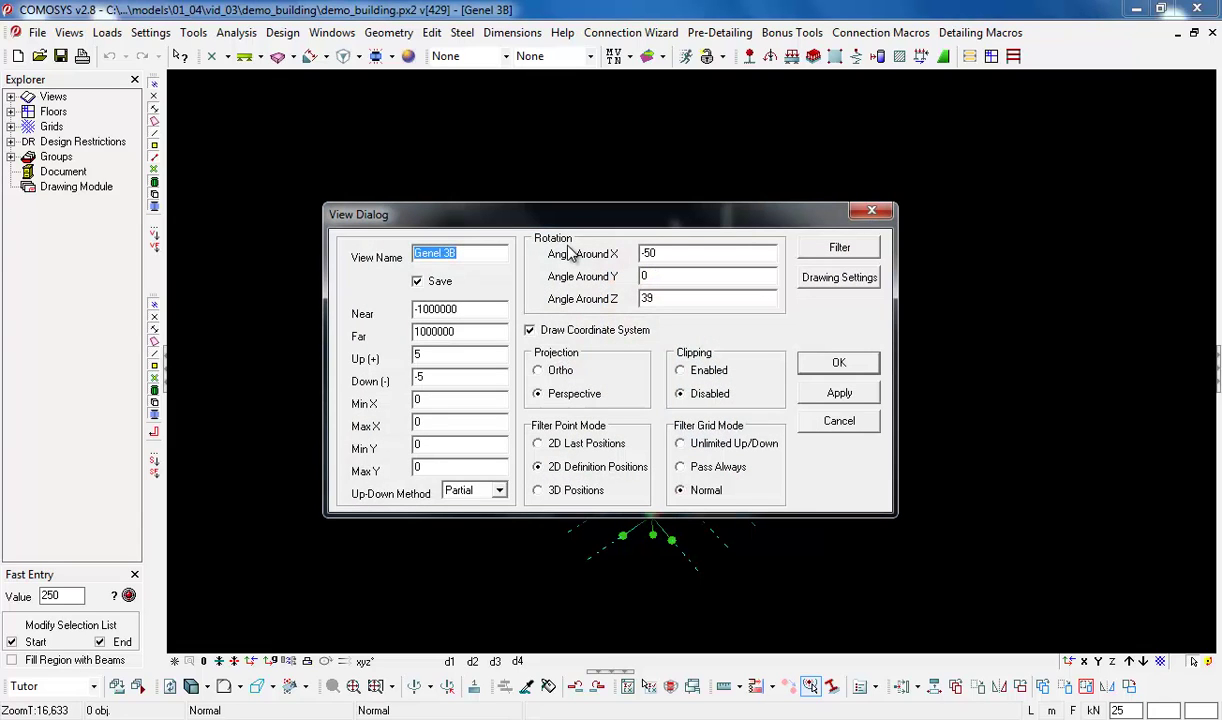
pyautogui.click(570, 371)
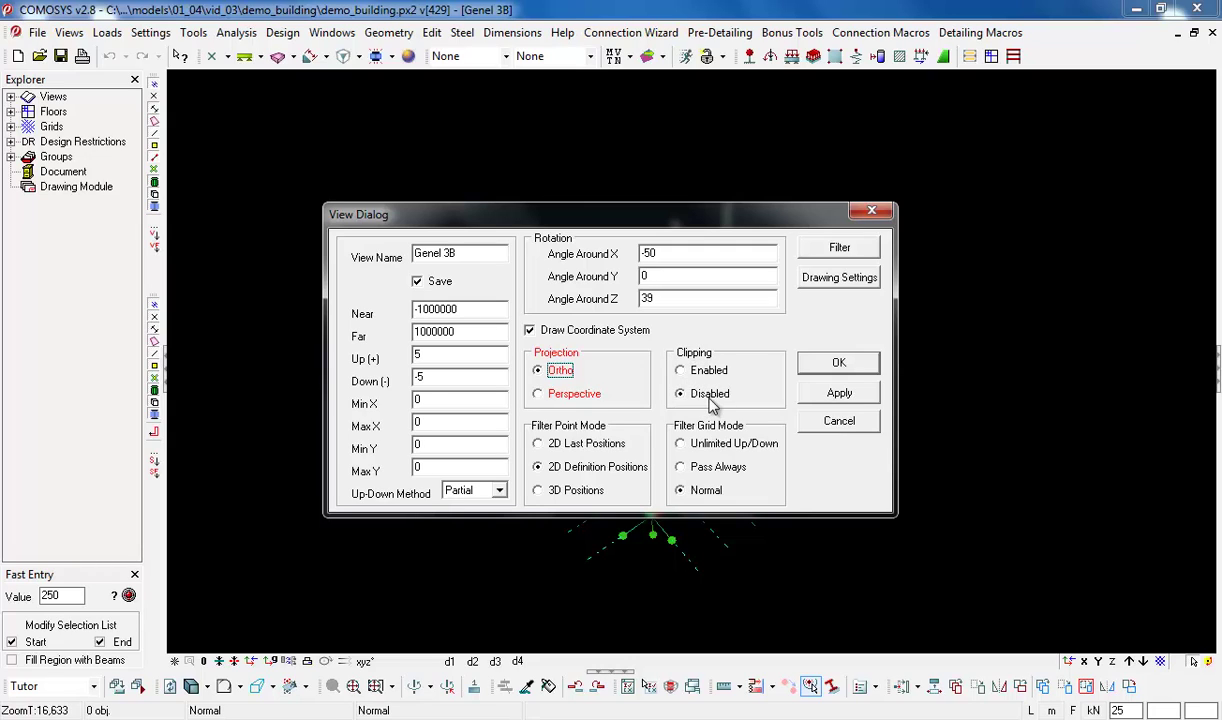
pyautogui.click(709, 373)
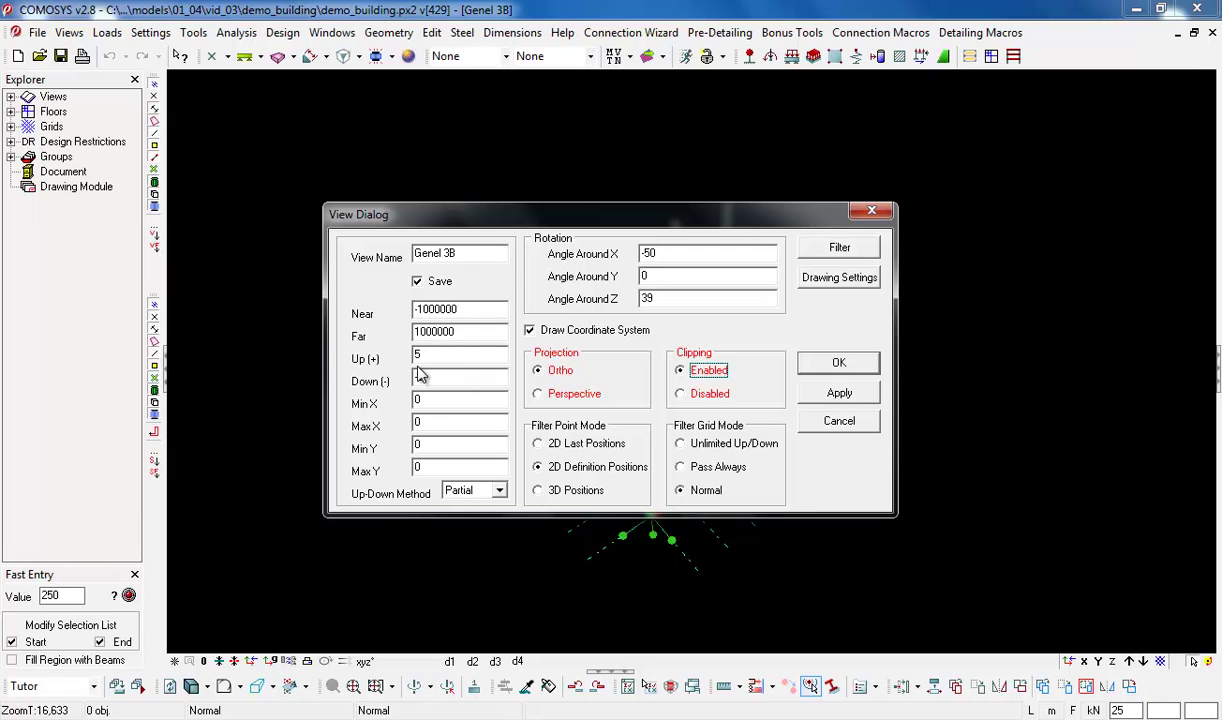
pyautogui.write('-5')
pyautogui.click(416, 422)
pyautogui.moveTo(520, 212)
pyautogui.mouseDown()
pyautogui.moveTo(575, 273)
pyautogui.moveTo(462, 203)
pyautogui.moveTo(557, 210)
pyautogui.mouseUp()
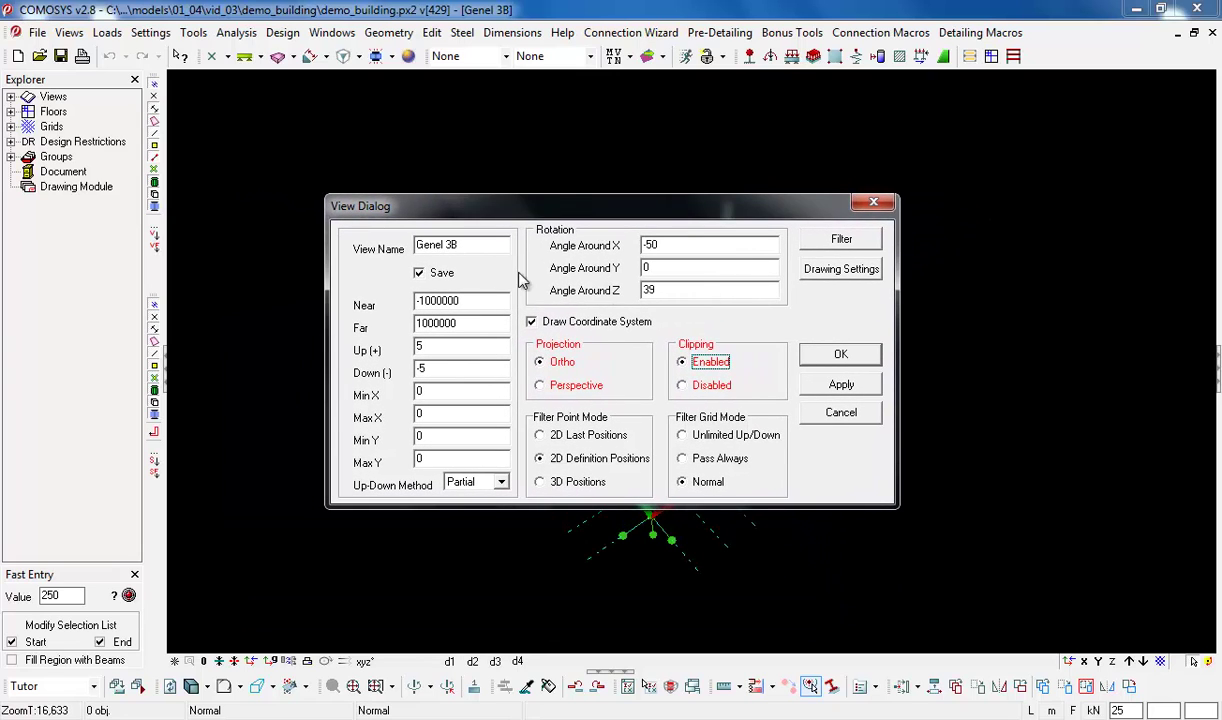
pyautogui.click(458, 418)
pyautogui.click(857, 346)
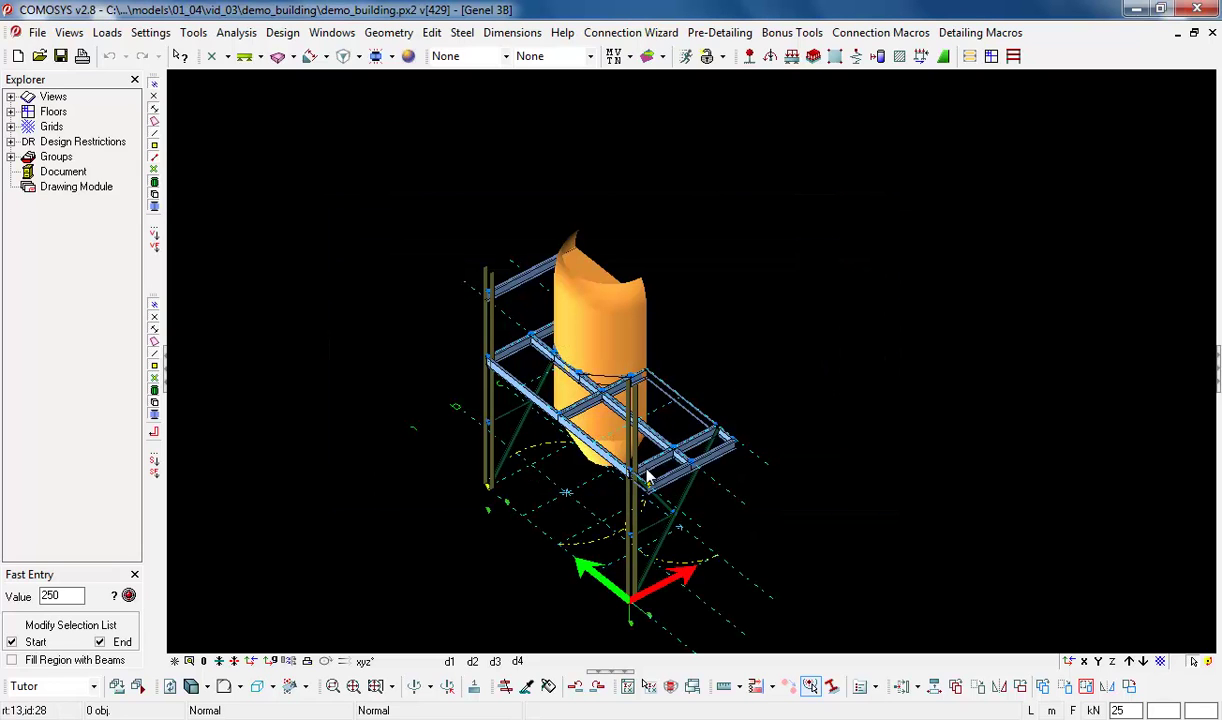
# Orbit the clipped slice to another side and zoom in on the platform beams and tank.
pyautogui.moveTo(750, 553)
pyautogui.mouseDown(button='middle')
pyautogui.moveTo(692, 541)
pyautogui.moveTo(532, 400)
pyautogui.mouseUp(button='middle')
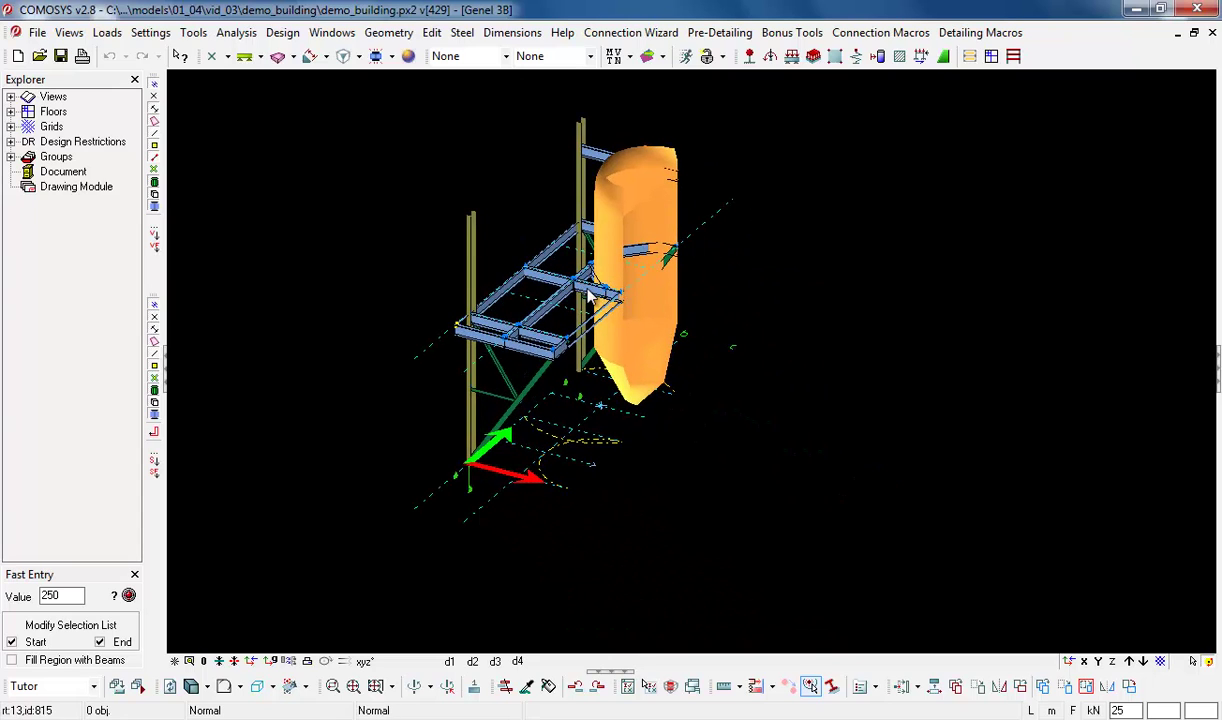
pyautogui.scroll(-2, 617, 300)
pyautogui.scroll(3, 600, 290)
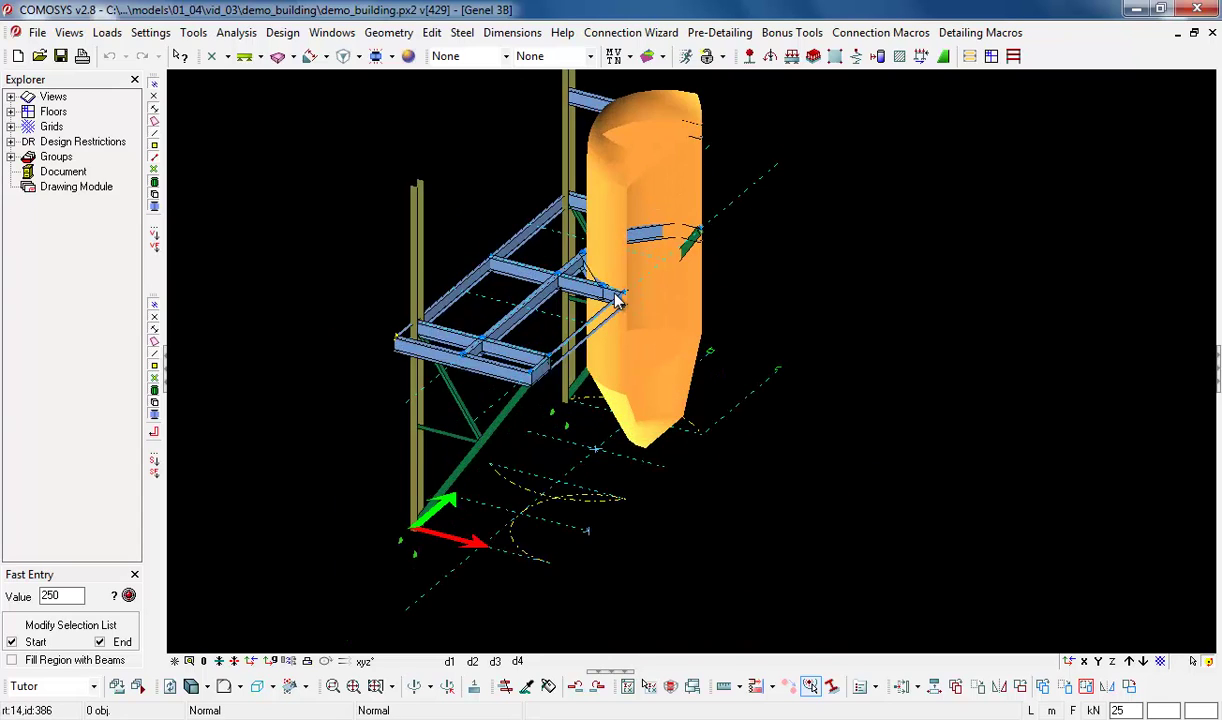
pyautogui.scroll(1, 590, 285)
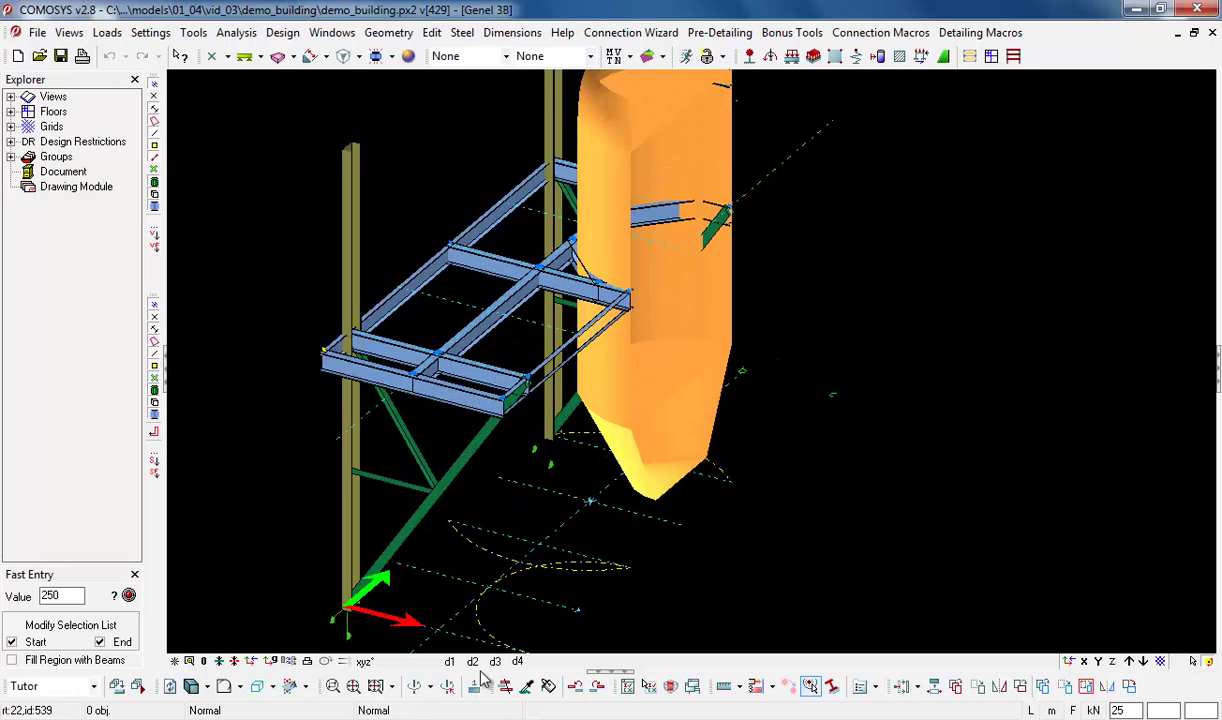
# Set Clipping to Disabled in the View Dialog and apply it.
pyautogui.doubleClick(783, 243)
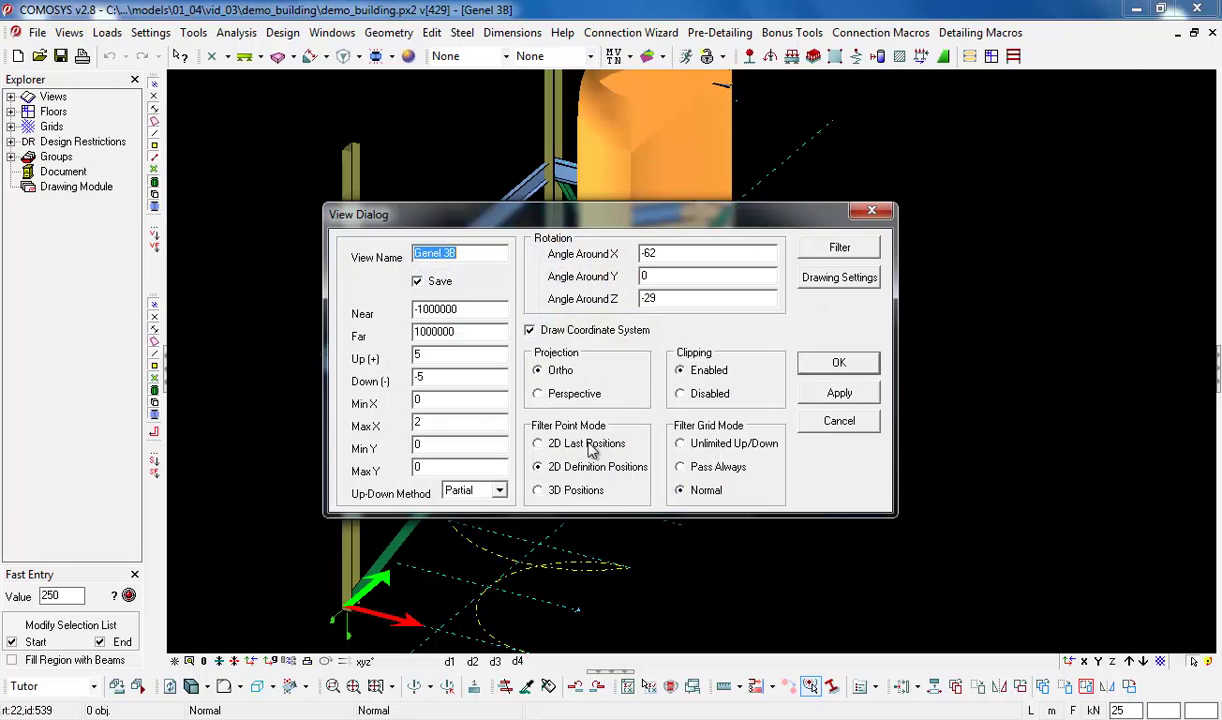
pyautogui.click(681, 394)
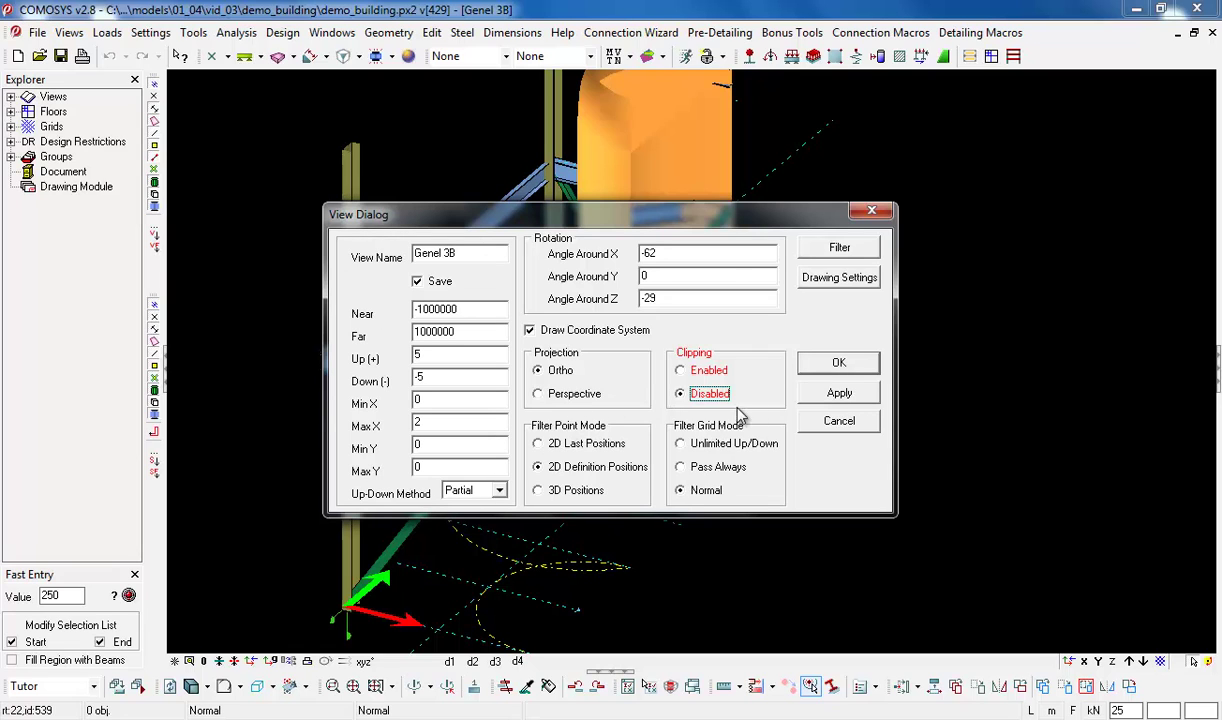
pyautogui.click(840, 362)
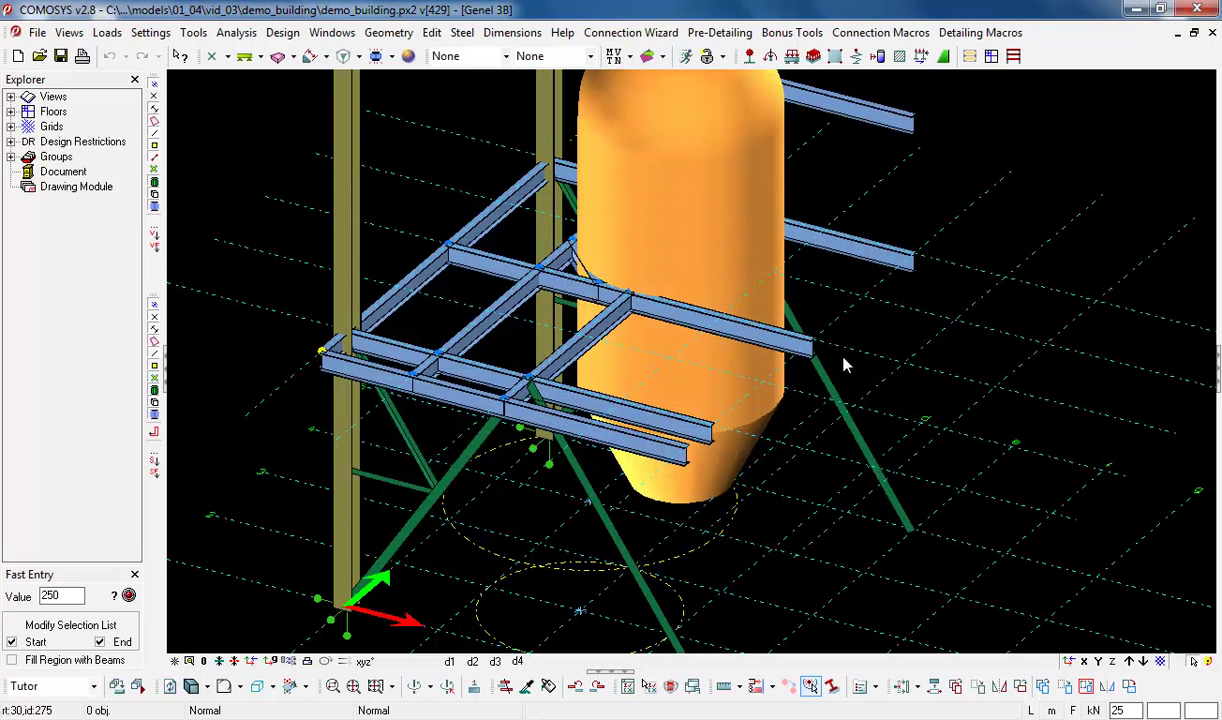